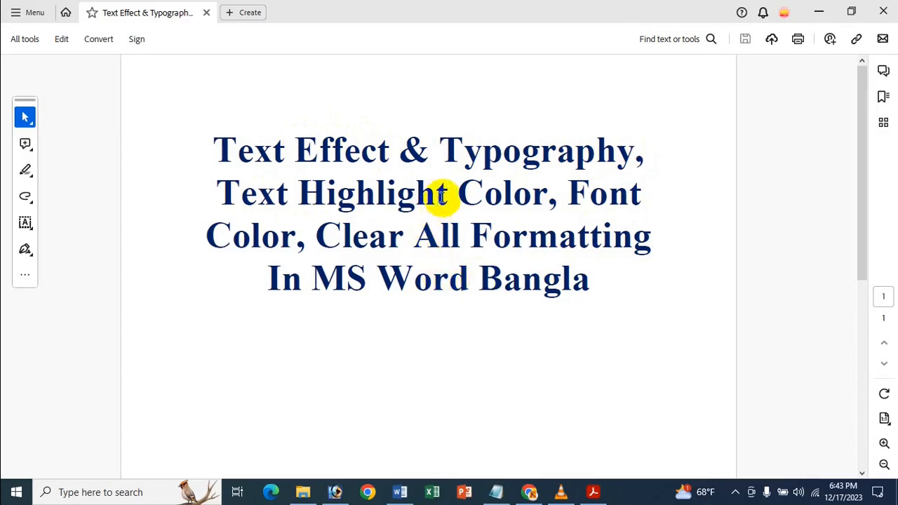
Step: Switch to the Word document and apply the white-filled, red-outlined text effect preset to the entire first paragraph
{"action": "left_click", "coordinate": [819, 5]}
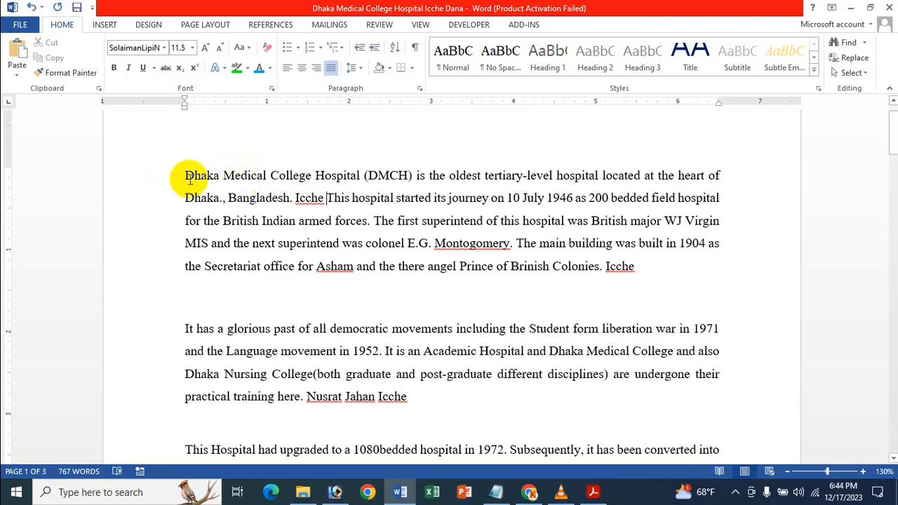
{"action": "left_click_drag", "start_coordinate": [188, 176], "coordinate": [736, 272]}
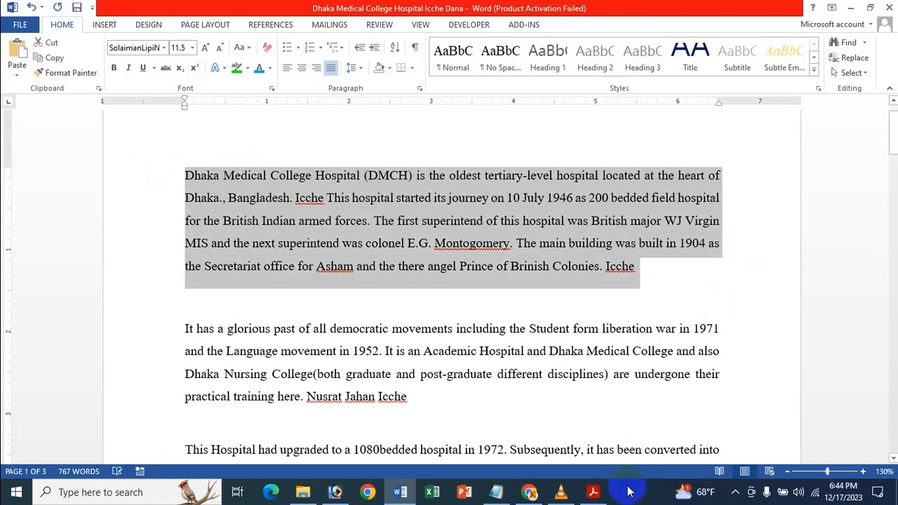
{"action": "mouse_move", "coordinate": [592, 493]}
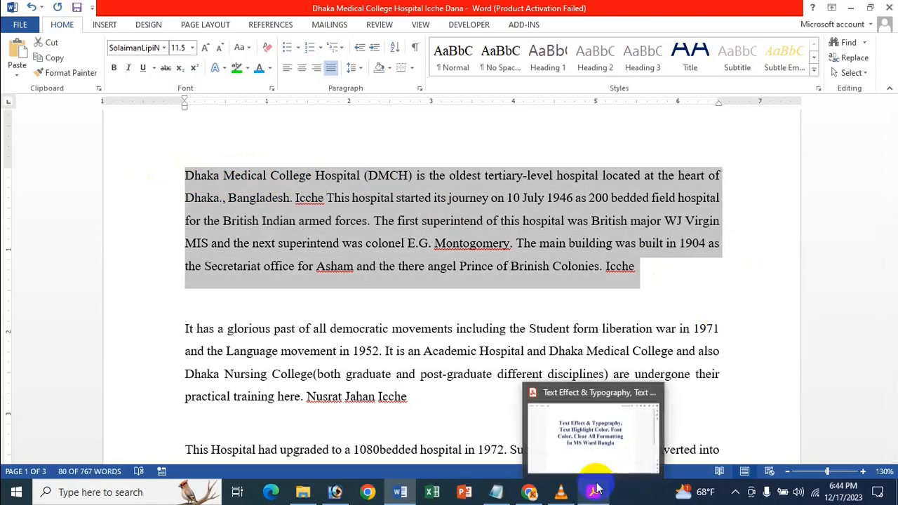
{"action": "left_click", "coordinate": [600, 449]}
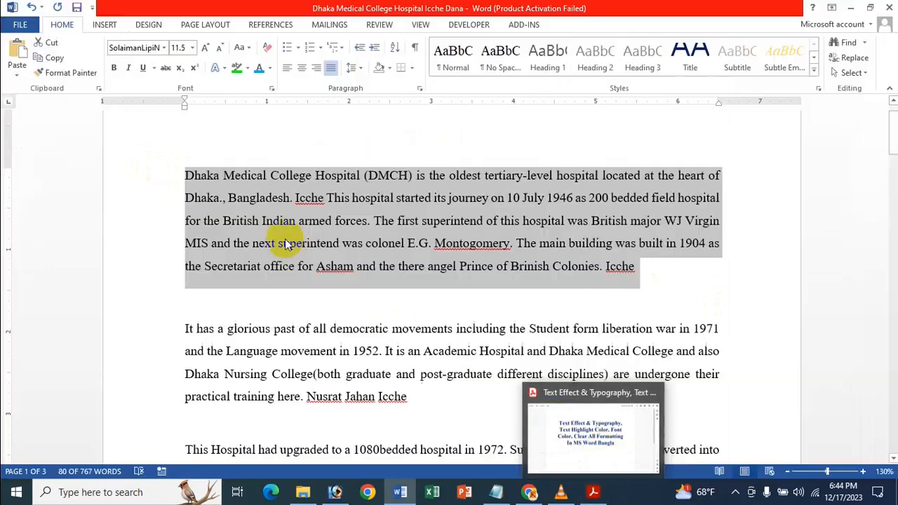
{"action": "left_click", "coordinate": [221, 70]}
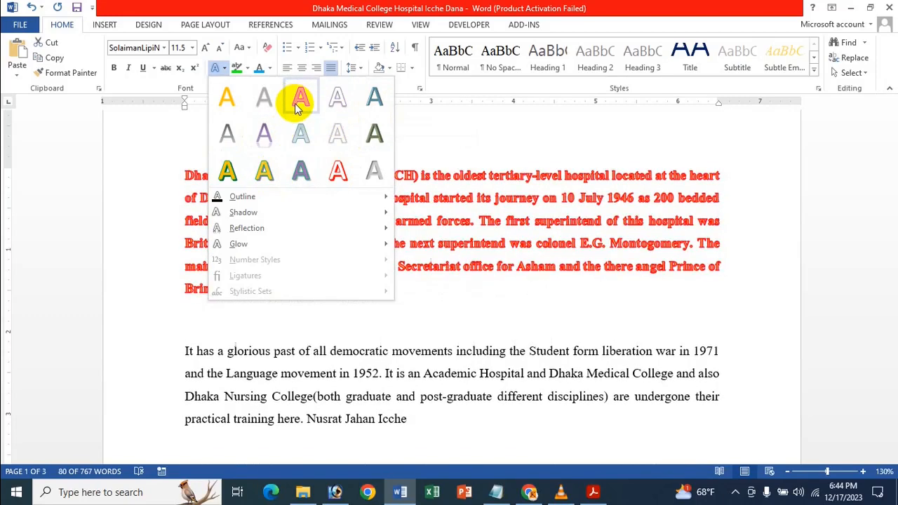
{"action": "left_click", "coordinate": [338, 179]}
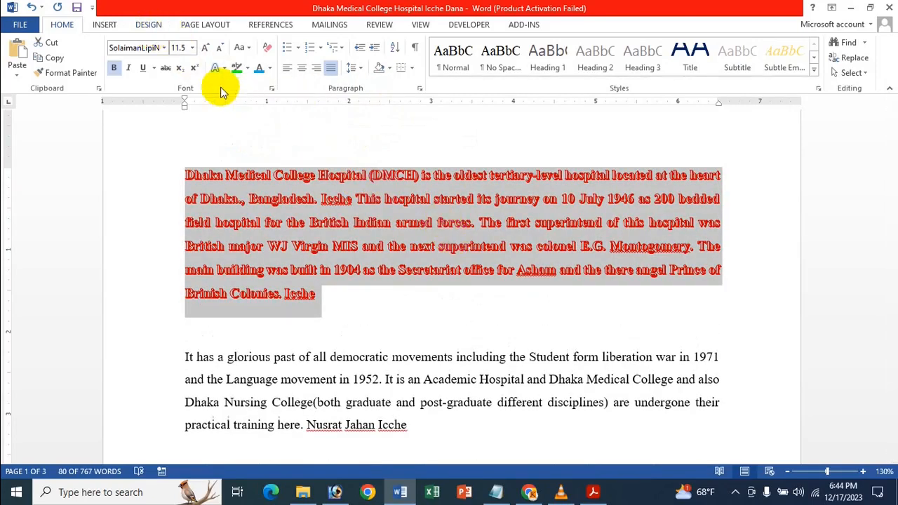
Step: Set the first paragraph's text outline to a 1 pt weight and the dark blue theme color
{"action": "left_click", "coordinate": [225, 67]}
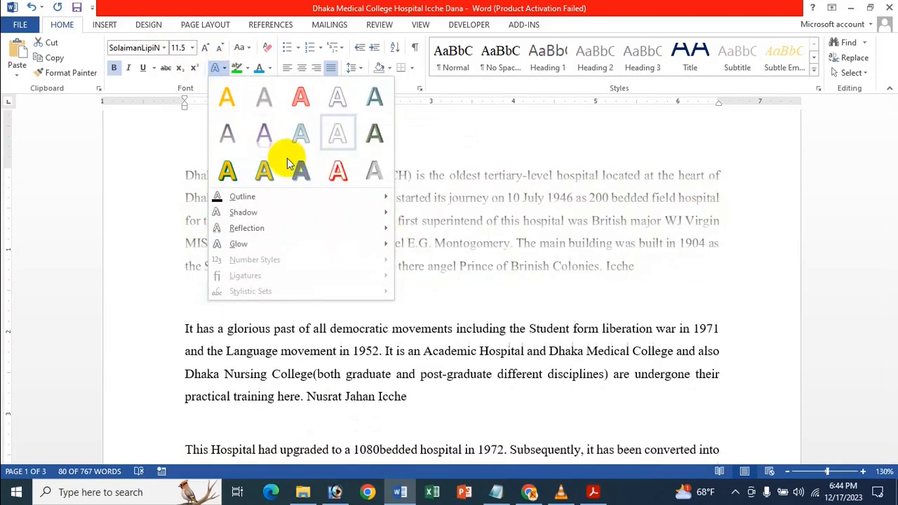
{"action": "mouse_move", "coordinate": [238, 195]}
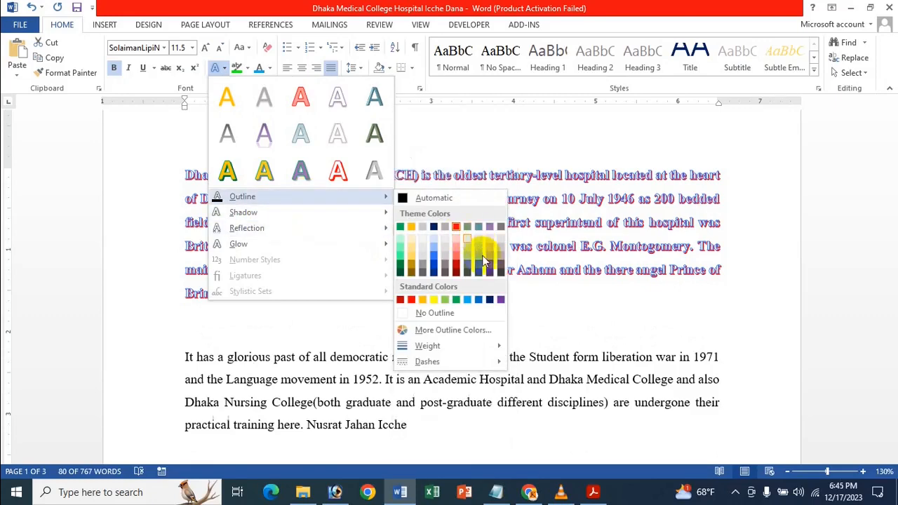
{"action": "mouse_move", "coordinate": [427, 346]}
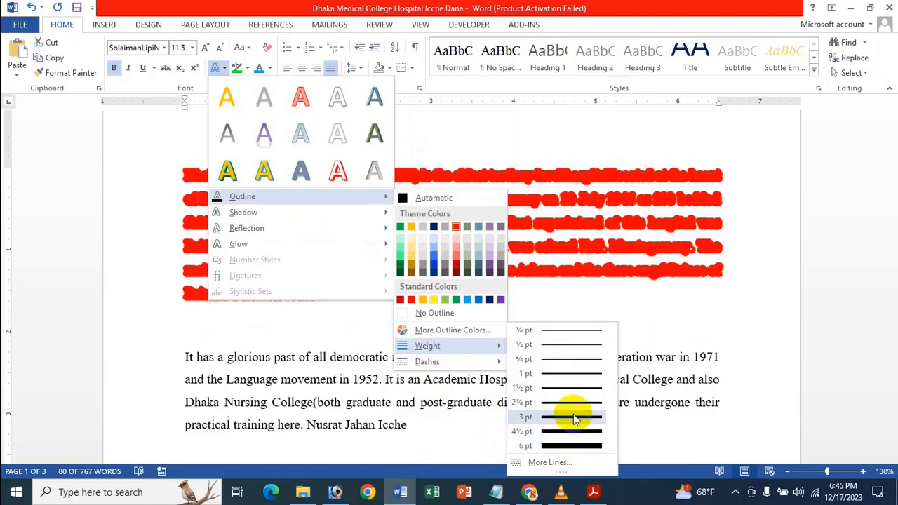
{"action": "left_click", "coordinate": [570, 375]}
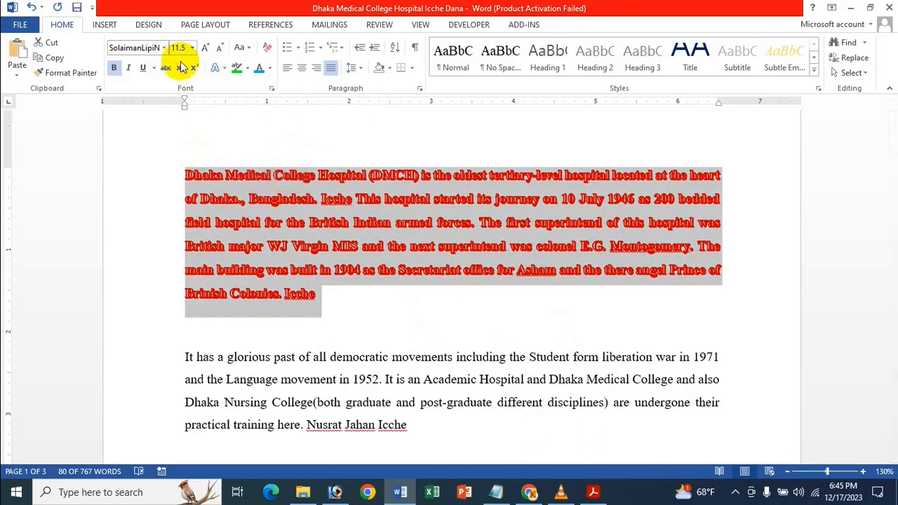
{"action": "left_click", "coordinate": [219, 67]}
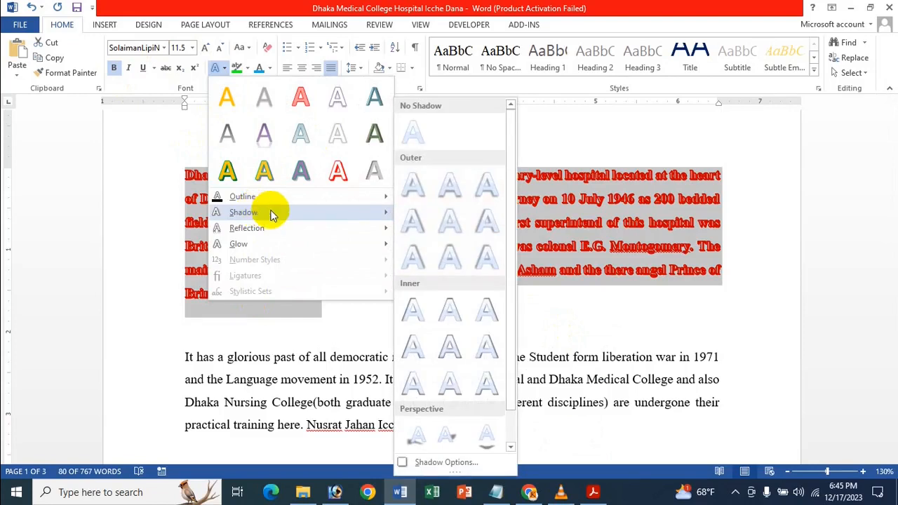
{"action": "mouse_move", "coordinate": [323, 196]}
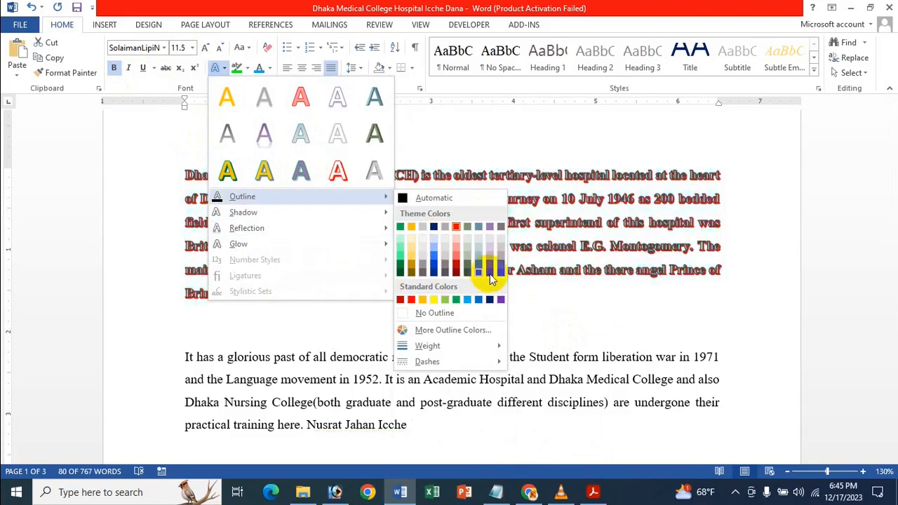
{"action": "left_click", "coordinate": [435, 227]}
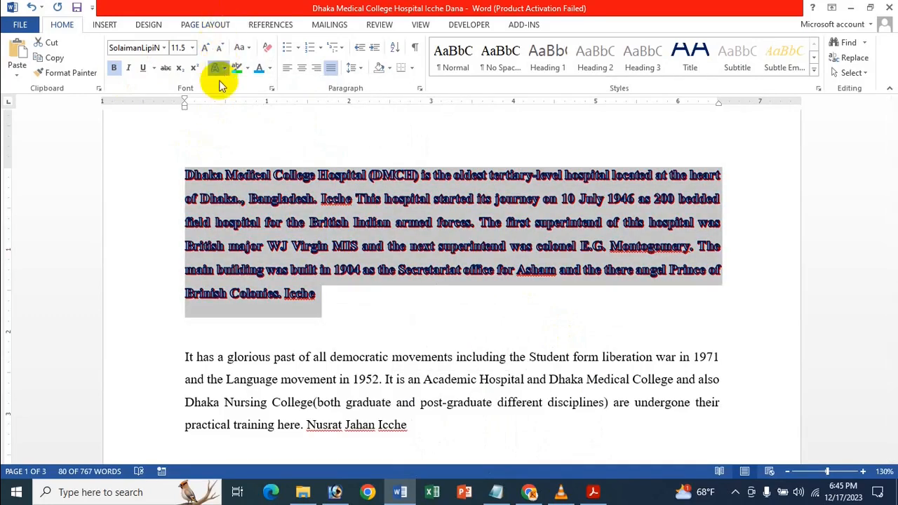
Step: Add the third Perspective shadow, cast below the letters, to the first paragraph's text
{"action": "left_click", "coordinate": [219, 68]}
{"action": "mouse_move", "coordinate": [251, 213]}
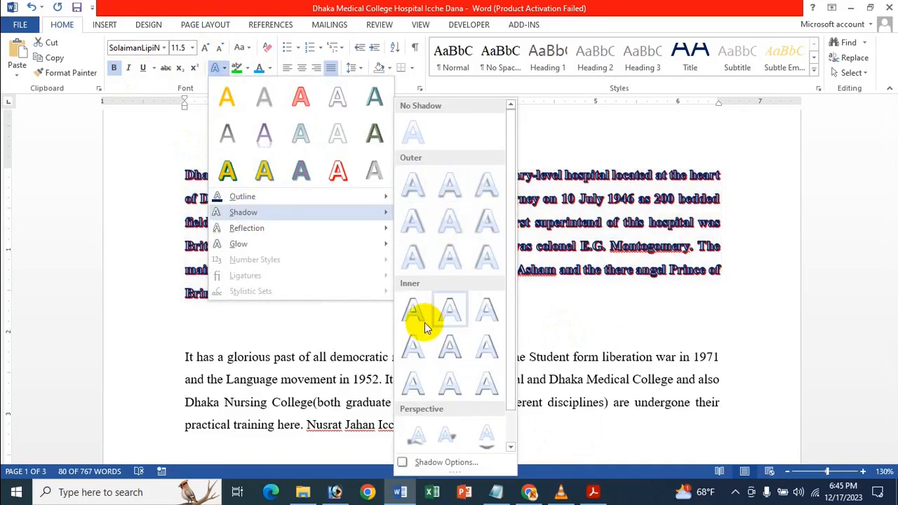
{"action": "scroll", "coordinate": [428, 277], "scroll_direction": "down", "scroll_amount": 1}
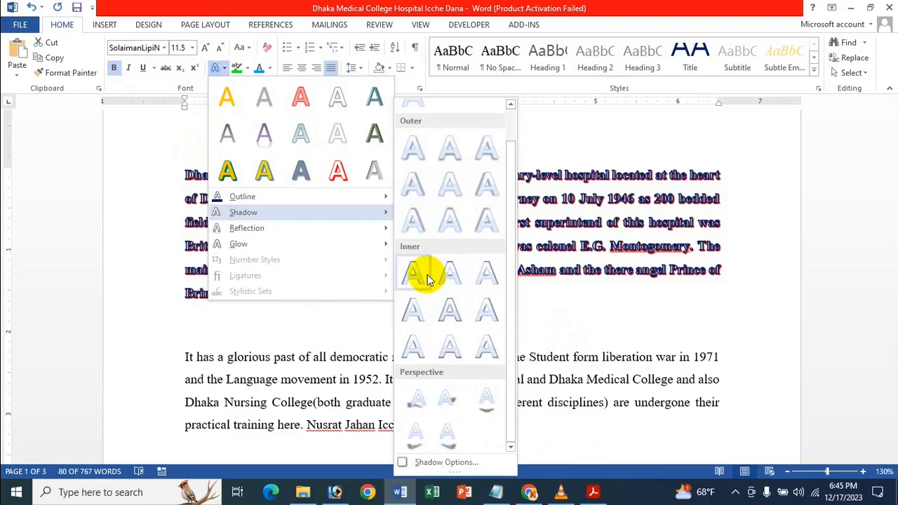
{"action": "left_click", "coordinate": [488, 411]}
Step: Add a reflection to the first paragraph's text using the third variation in the middle row
{"action": "left_click", "coordinate": [218, 67]}
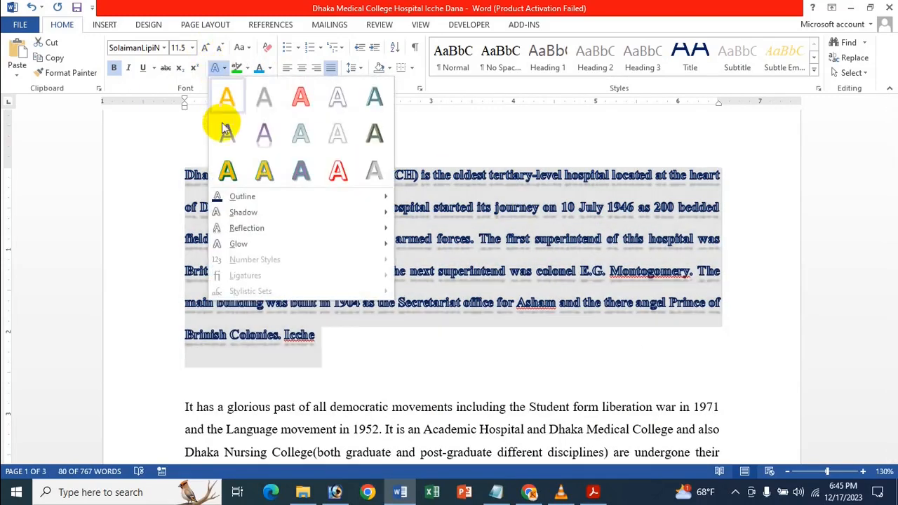
{"action": "mouse_move", "coordinate": [260, 230]}
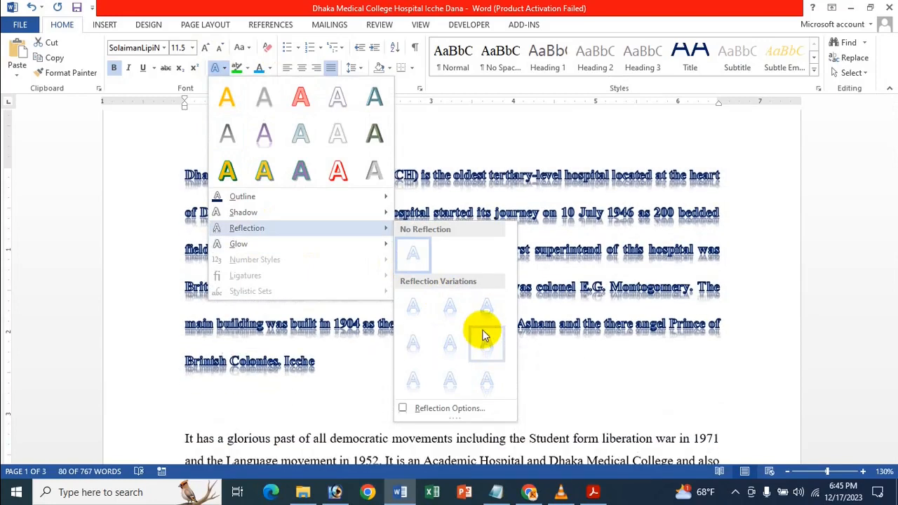
{"action": "left_click", "coordinate": [486, 341]}
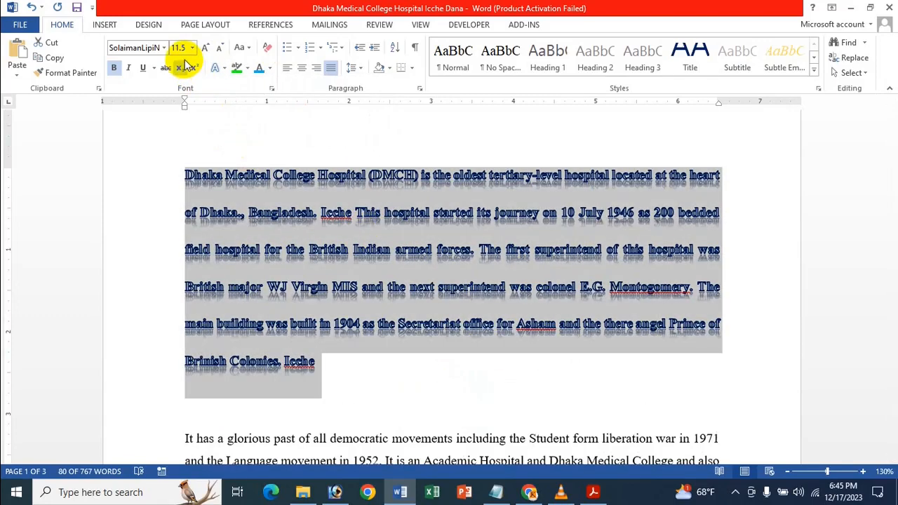
Step: Add the widest blue glow variation to the first paragraph's text
{"action": "left_click", "coordinate": [222, 68]}
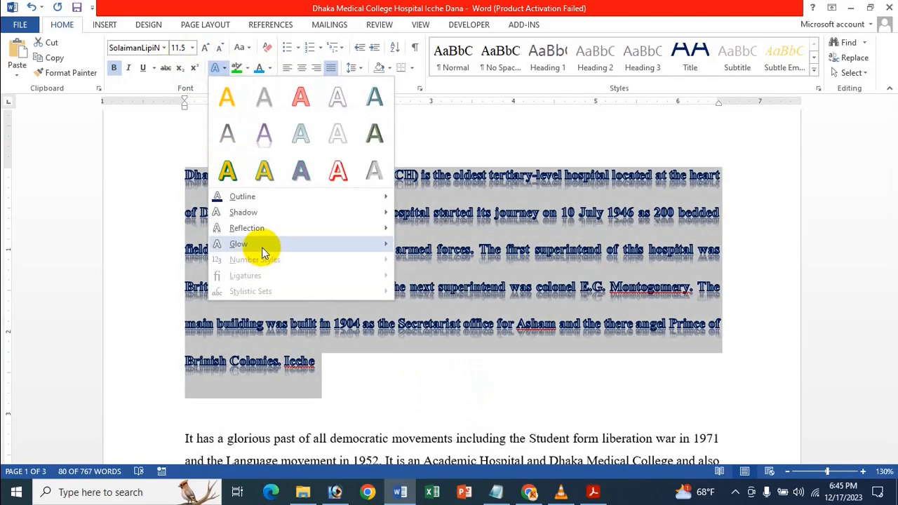
{"action": "mouse_move", "coordinate": [262, 247]}
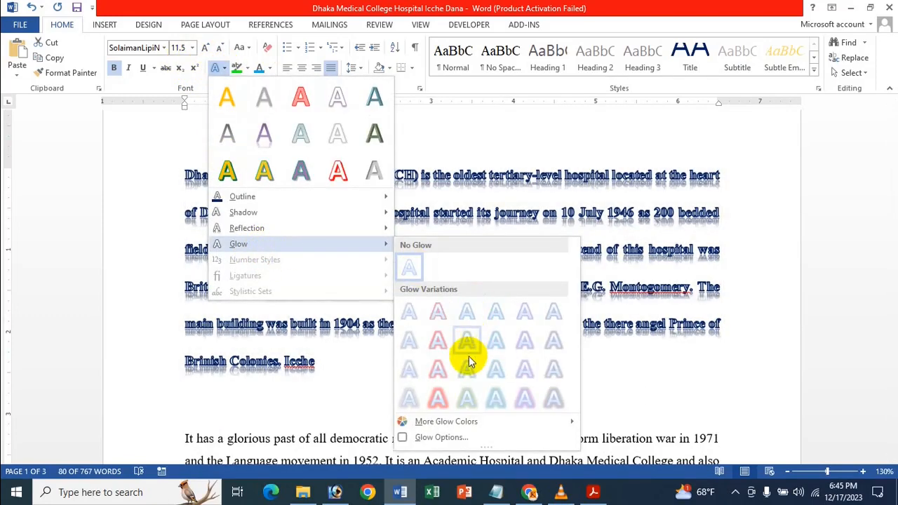
{"action": "left_click", "coordinate": [500, 412]}
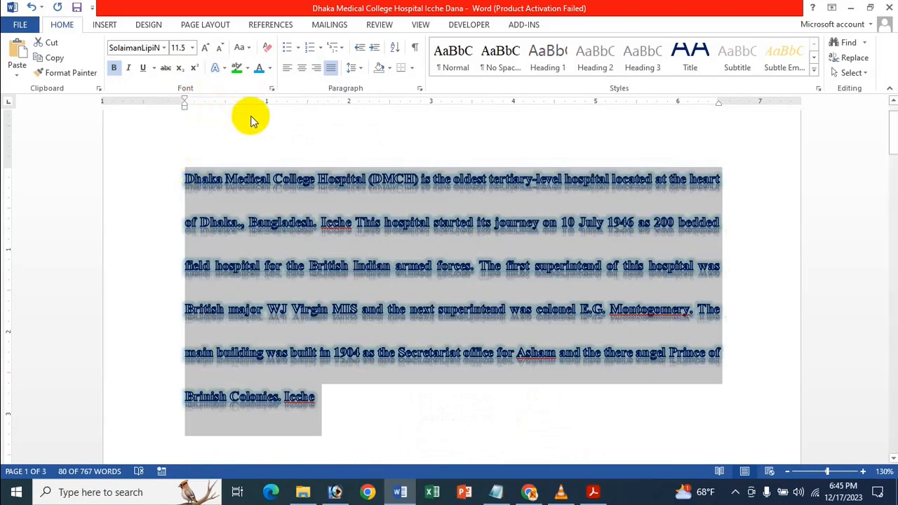
{"action": "scroll", "coordinate": [288, 150], "scroll_direction": "down", "scroll_amount": 1}
{"action": "scroll", "coordinate": [325, 187], "scroll_direction": "down", "scroll_amount": 4}
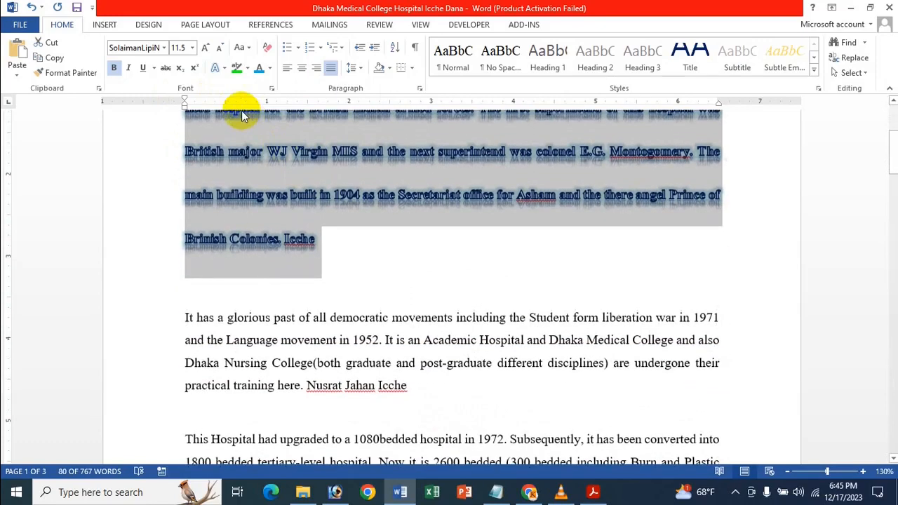
{"action": "scroll", "coordinate": [236, 114], "scroll_direction": "up", "scroll_amount": 3}
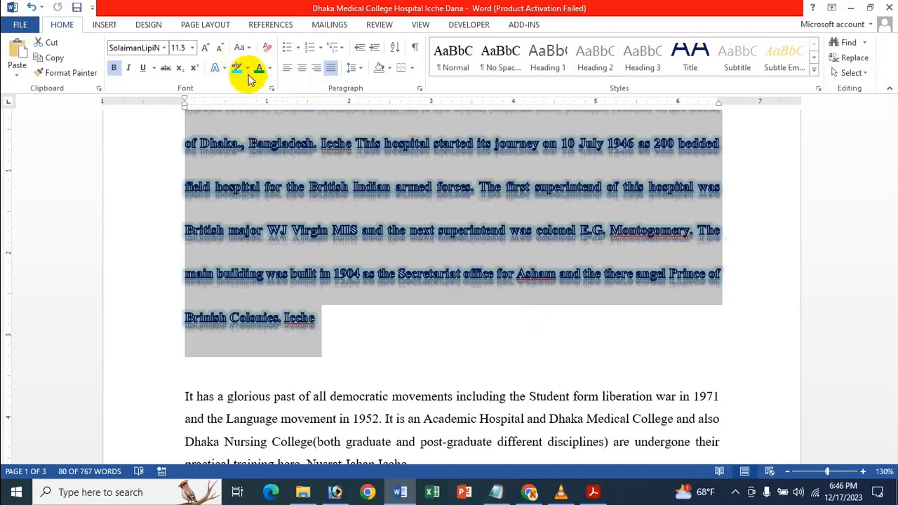
Step: Highlight the first paragraph in turquoise
{"action": "left_click", "coordinate": [247, 73]}
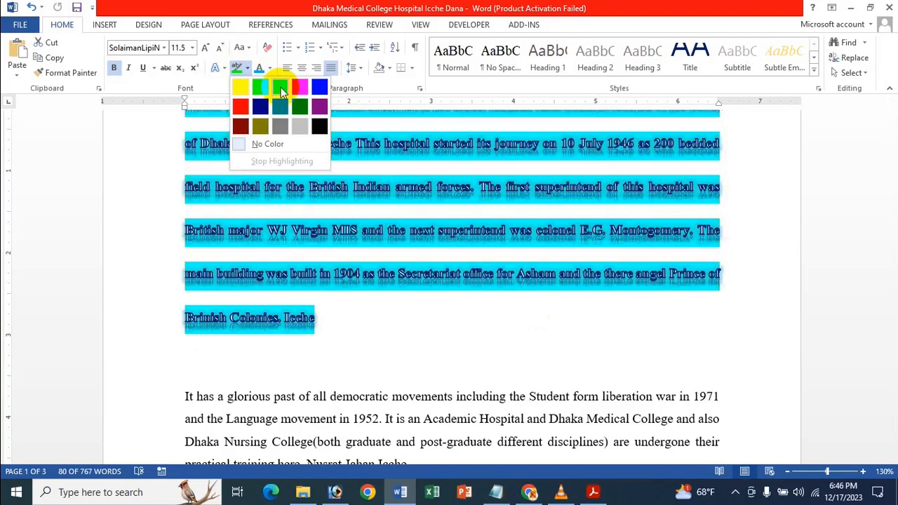
{"action": "left_click", "coordinate": [281, 87]}
{"action": "scroll", "coordinate": [308, 164], "scroll_direction": "up", "scroll_amount": 4}
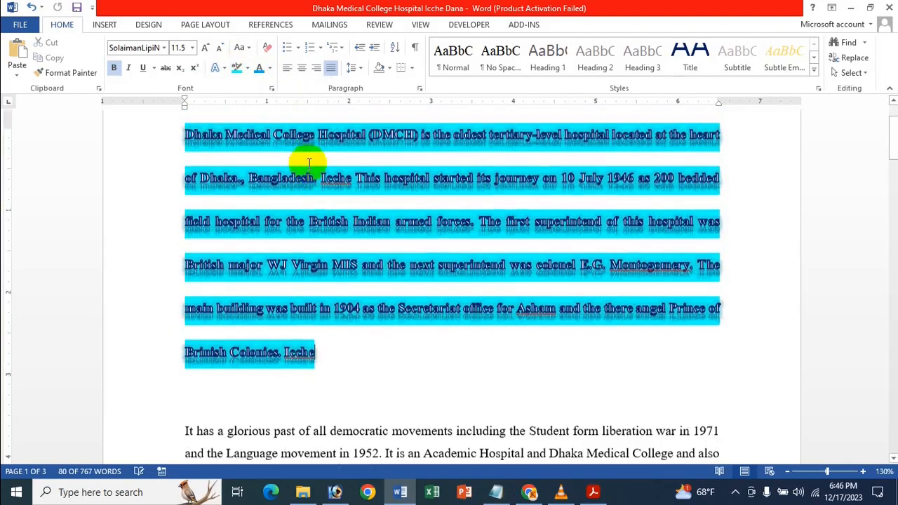
{"action": "scroll", "coordinate": [309, 163], "scroll_direction": "down", "scroll_amount": 5}
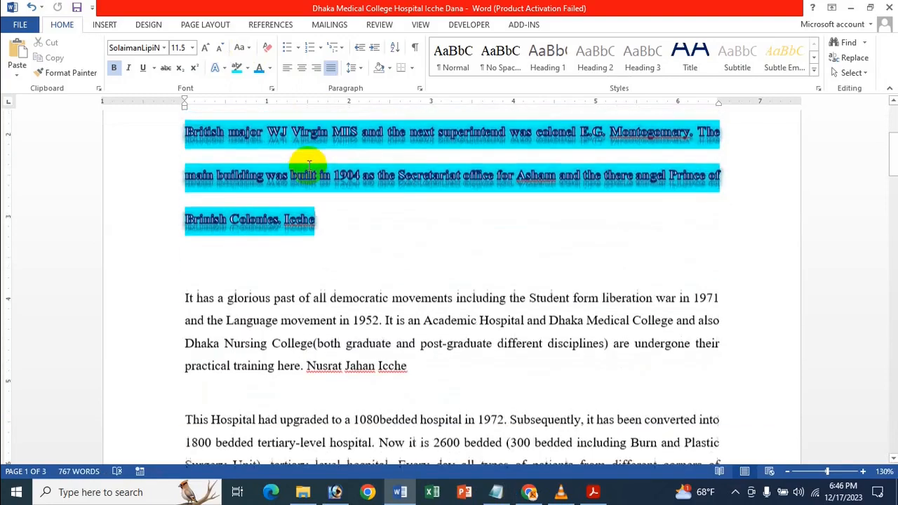
{"action": "scroll", "coordinate": [296, 142], "scroll_direction": "up", "scroll_amount": 4}
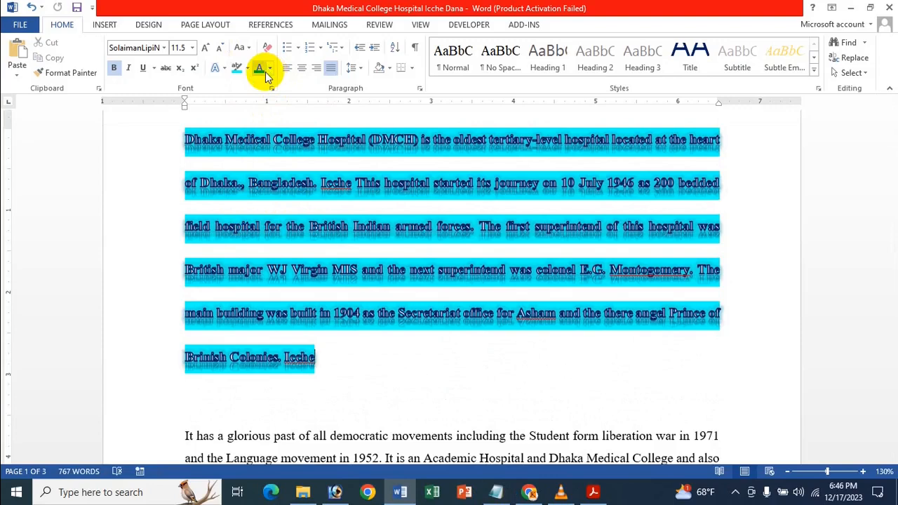
Step: Change the font color of the second paragraph, starting "It has a glorious past", to standard red and deselect it
{"action": "scroll", "coordinate": [260, 74], "scroll_direction": "down", "scroll_amount": 5}
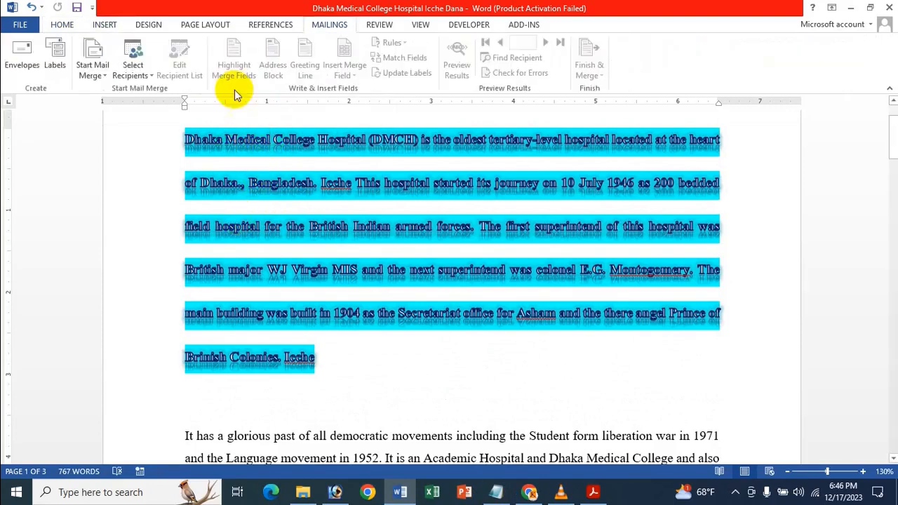
{"action": "left_click", "coordinate": [62, 25]}
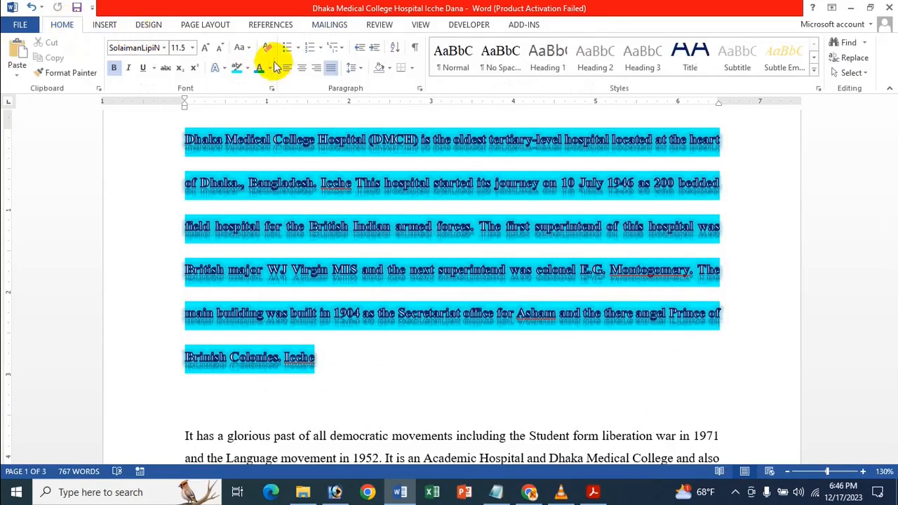
{"action": "scroll", "coordinate": [250, 250], "scroll_direction": "down", "scroll_amount": 5}
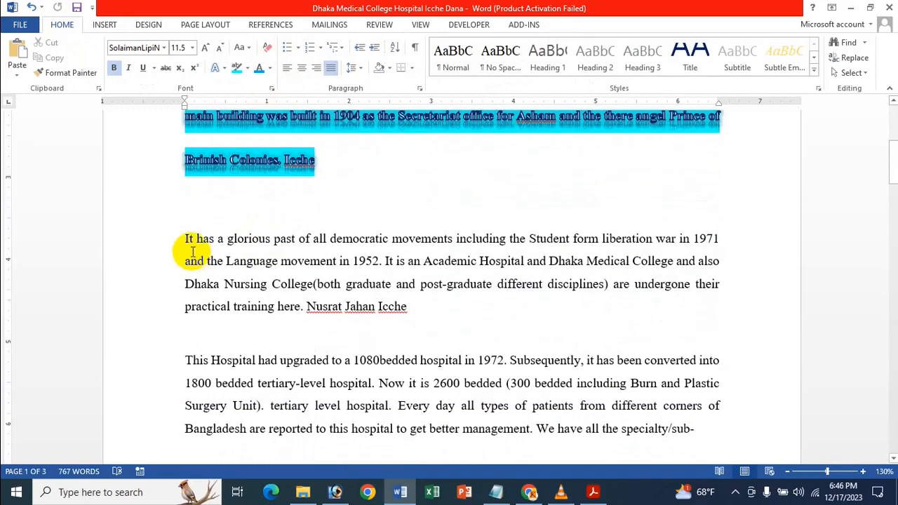
{"action": "left_click_drag", "start_coordinate": [184, 238], "coordinate": [421, 308]}
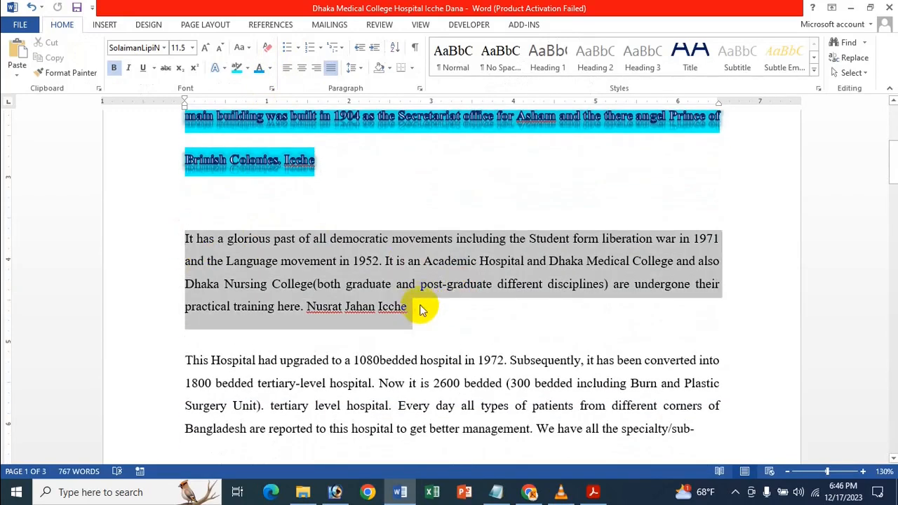
{"action": "left_click", "coordinate": [268, 69]}
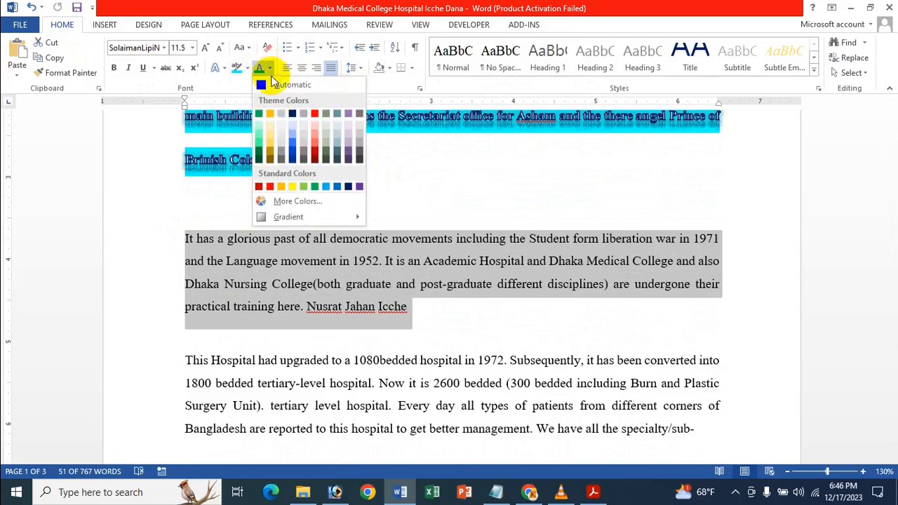
{"action": "left_click", "coordinate": [272, 186]}
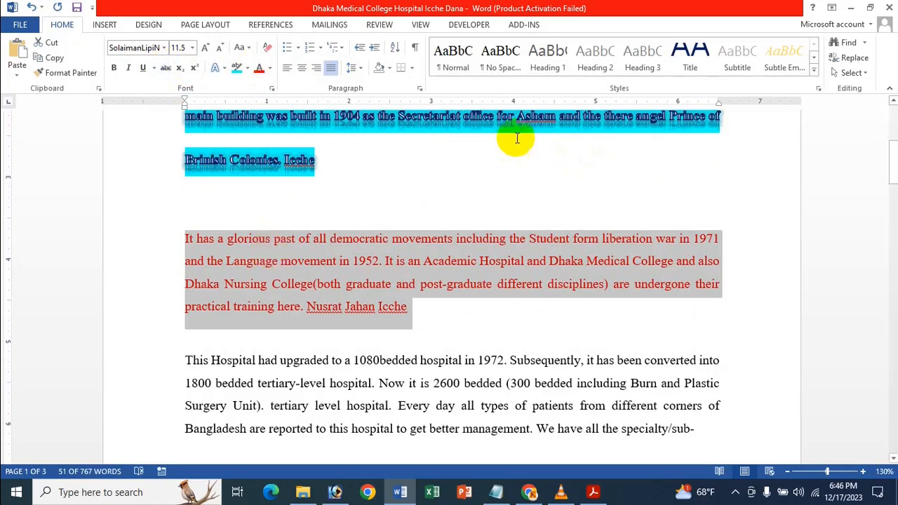
{"action": "mouse_move", "coordinate": [601, 494]}
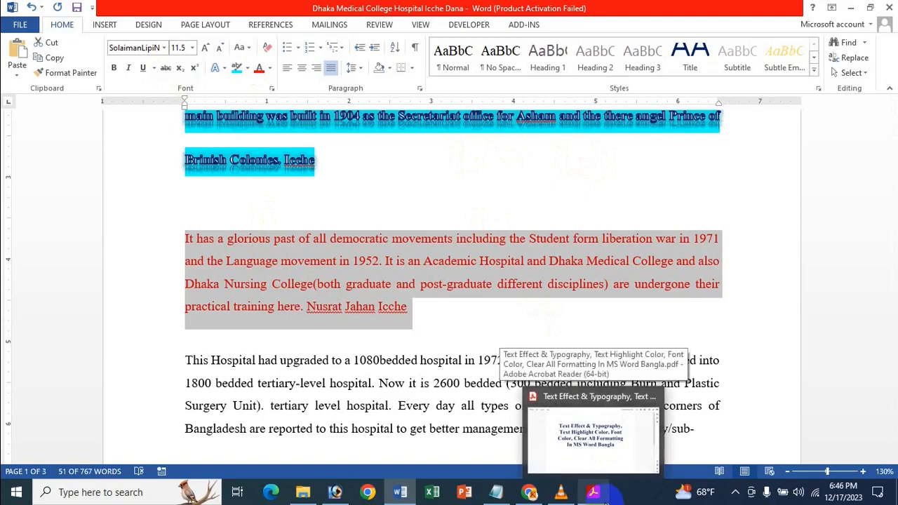
{"action": "left_click", "coordinate": [505, 212]}
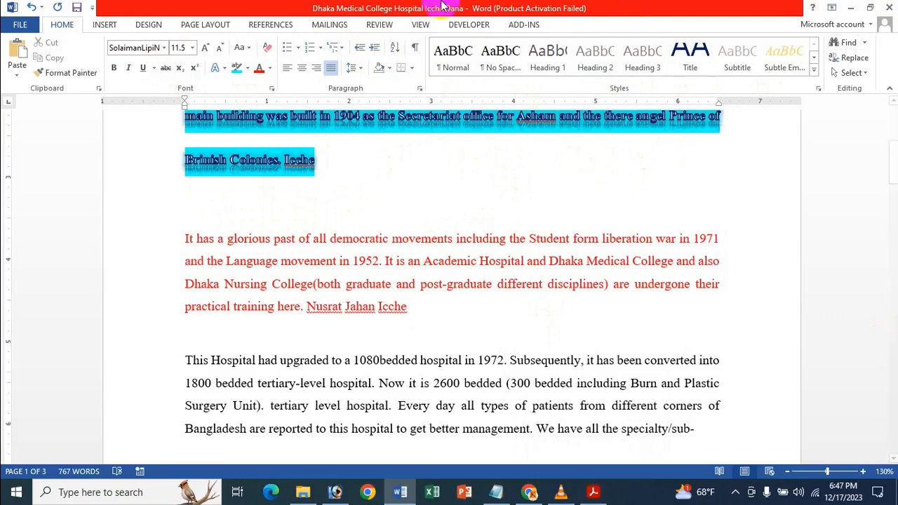
Step: Format the third paragraph, starting "This Hospital had upgraded", as bold italic text in a blue shade from the theme's dark blue column
{"action": "scroll", "coordinate": [530, 236], "scroll_direction": "down", "scroll_amount": 3}
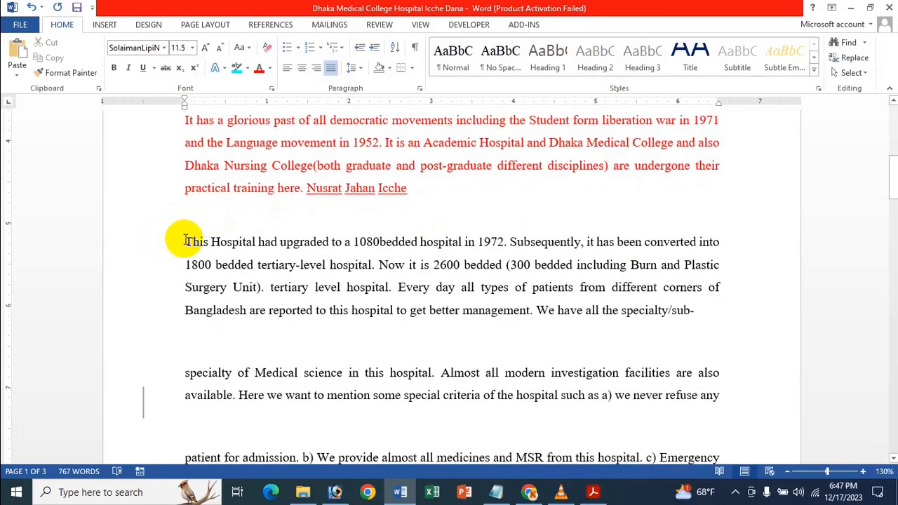
{"action": "left_click_drag", "start_coordinate": [186, 241], "coordinate": [701, 315]}
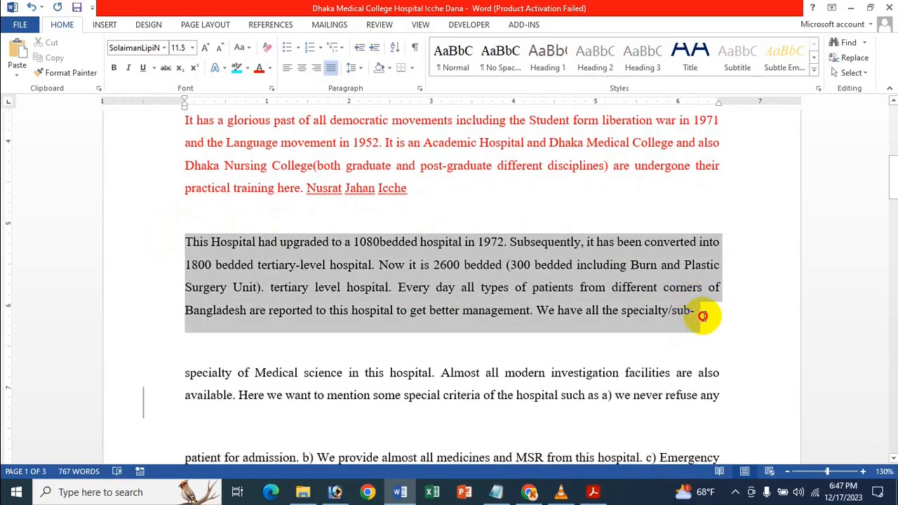
{"action": "left_click", "coordinate": [124, 68]}
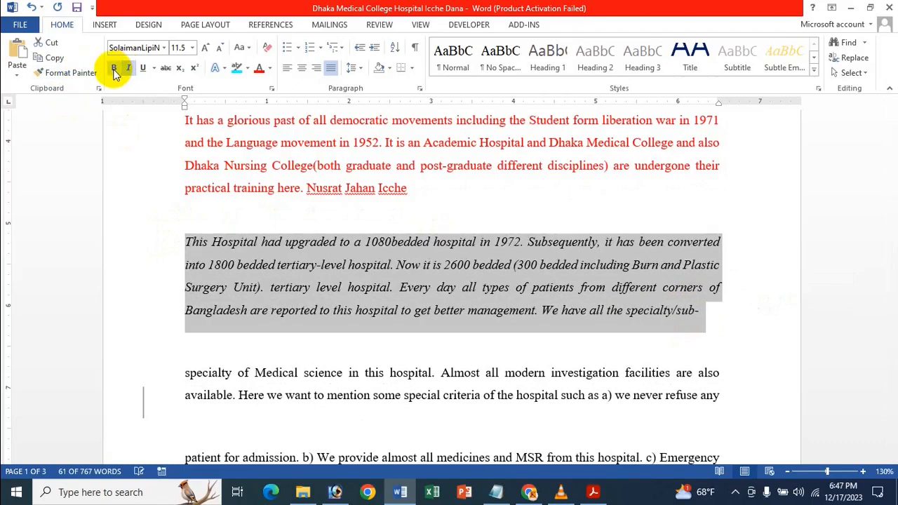
{"action": "left_click", "coordinate": [115, 67]}
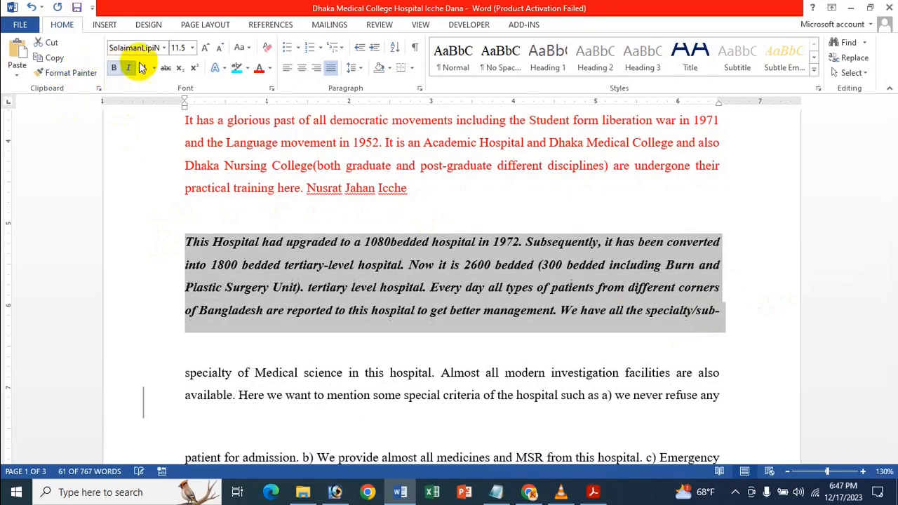
{"action": "left_click", "coordinate": [269, 68]}
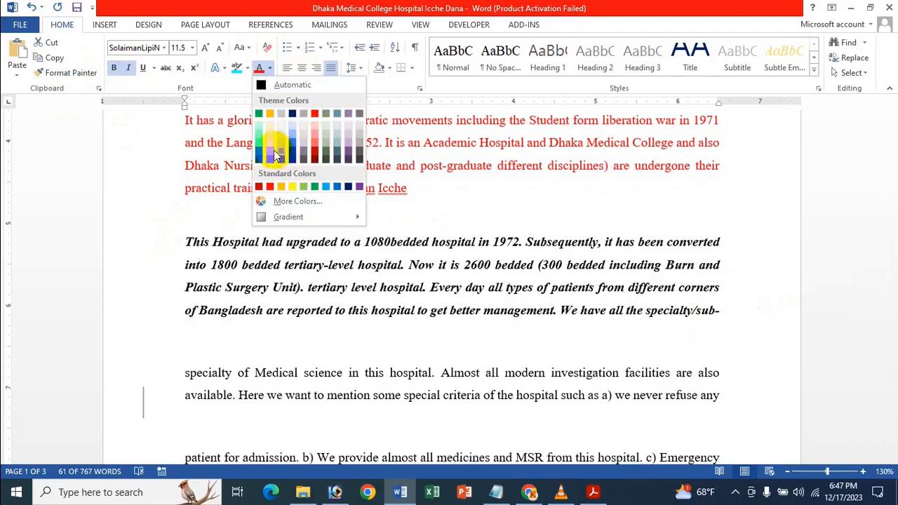
{"action": "left_click", "coordinate": [294, 153]}
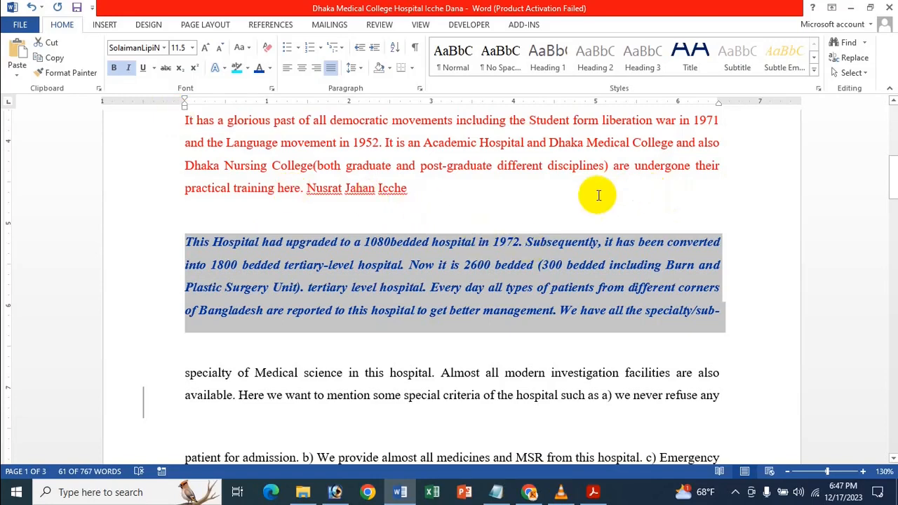
Step: Clear all formatting from the selected third paragraph
{"action": "left_click", "coordinate": [267, 49]}
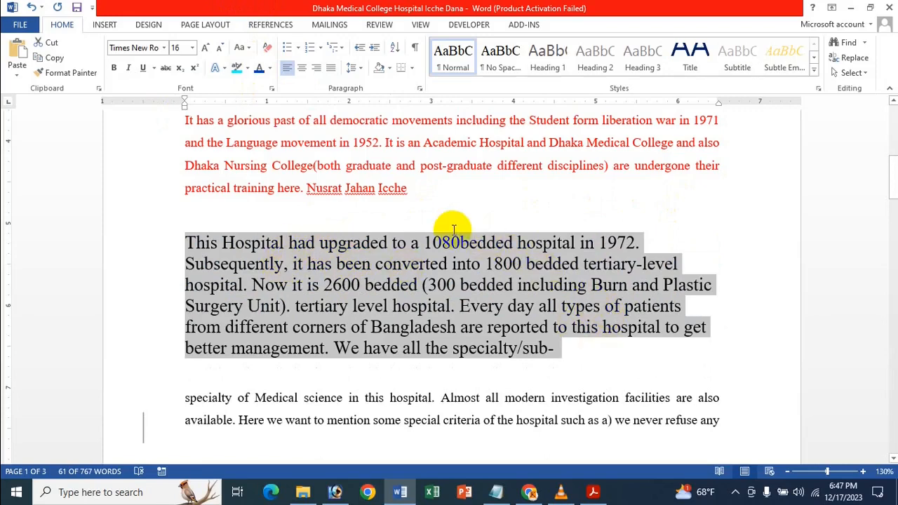
Step: Review the formatted first paragraph and switch to the PDF titled "Text Effect & Typography, Text Highlight Color, Font Color, Clear All Formatting"
{"action": "scroll", "coordinate": [459, 203], "scroll_direction": "up", "scroll_amount": 5}
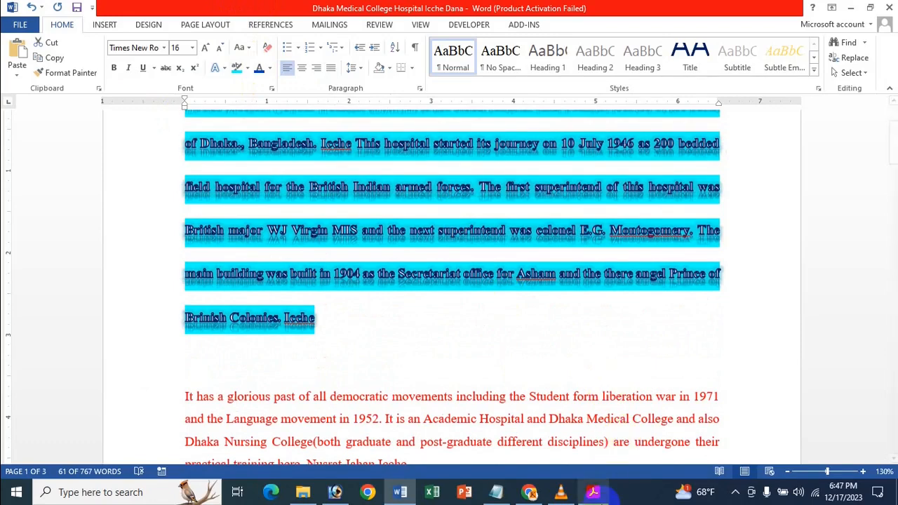
{"action": "mouse_move", "coordinate": [608, 496]}
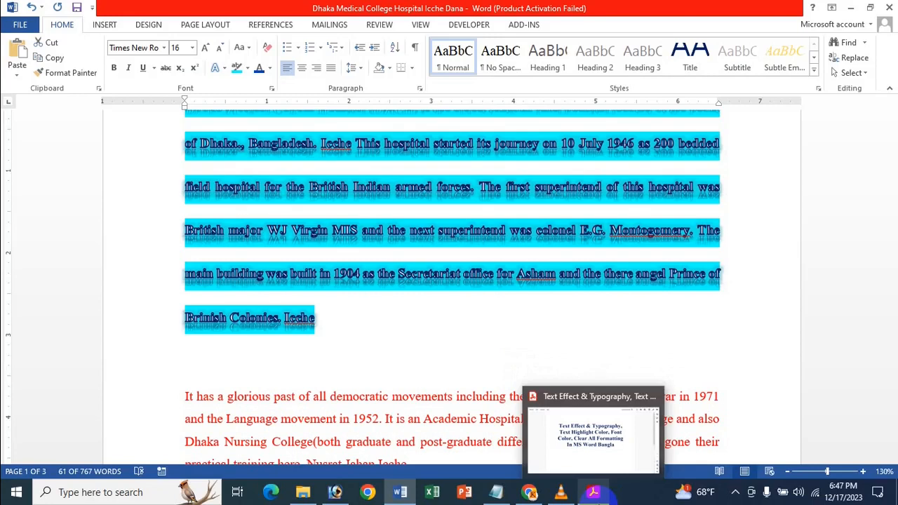
{"action": "left_click", "coordinate": [607, 495]}
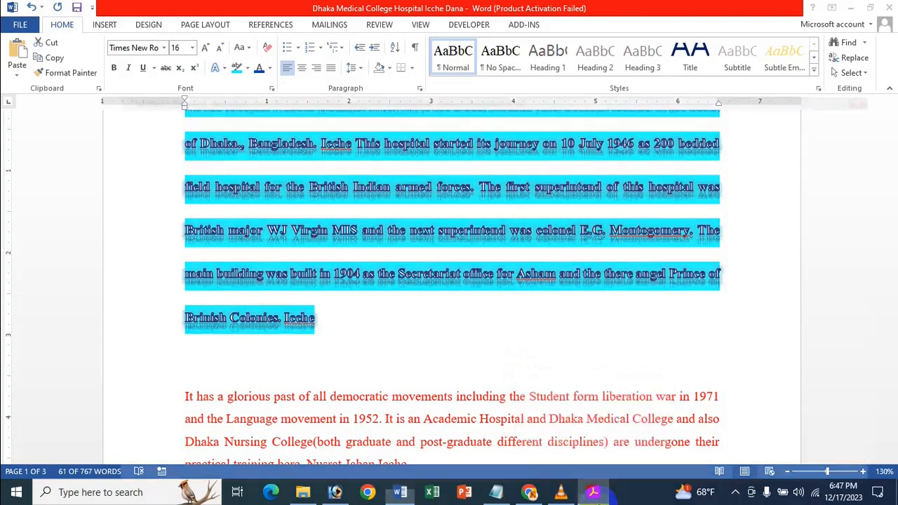